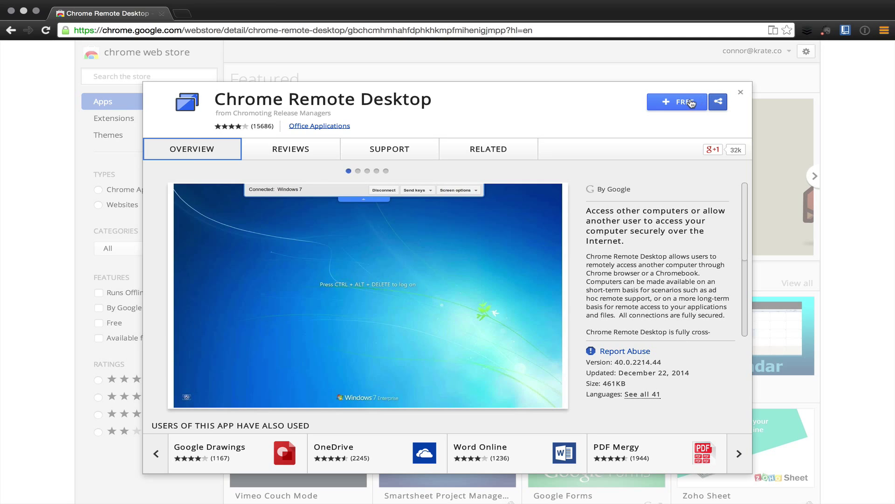
- Add the free Chrome Remote Desktop app from its Web Store listing and confirm its permissions
left_click(690, 103)
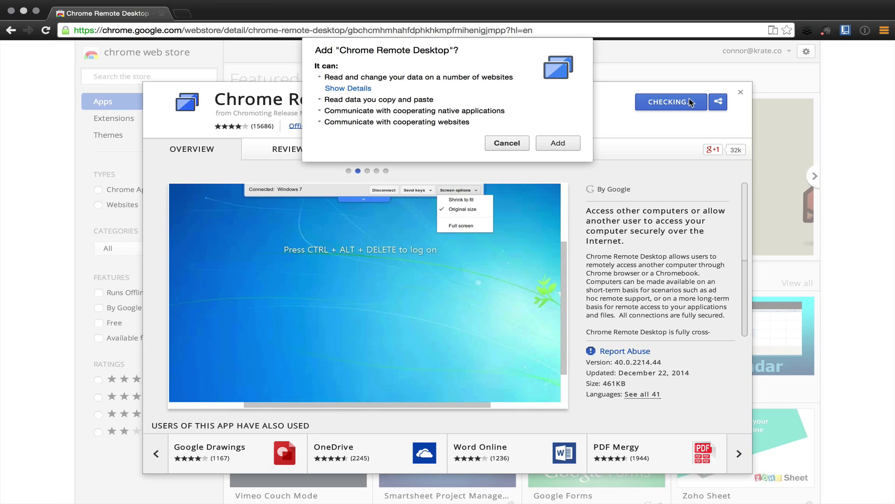
left_click(553, 146)
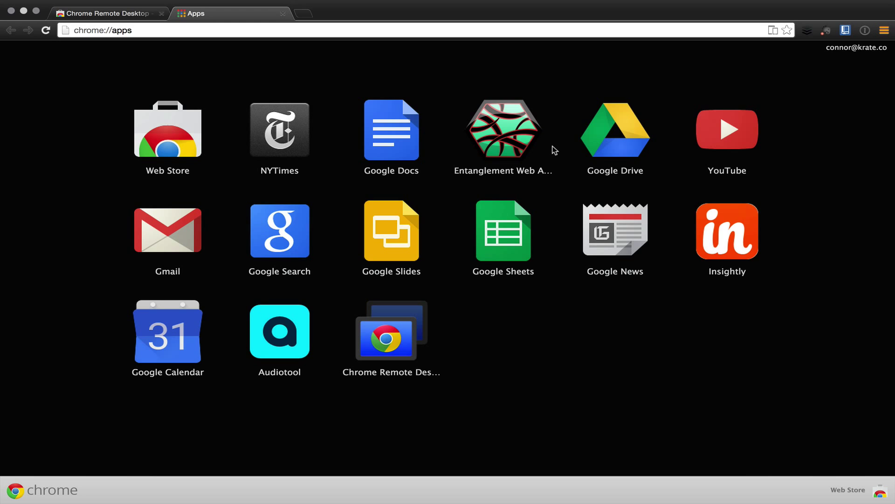
- Launch Chrome Remote Desktop from its icon on the chrome://apps page
left_click(400, 340)
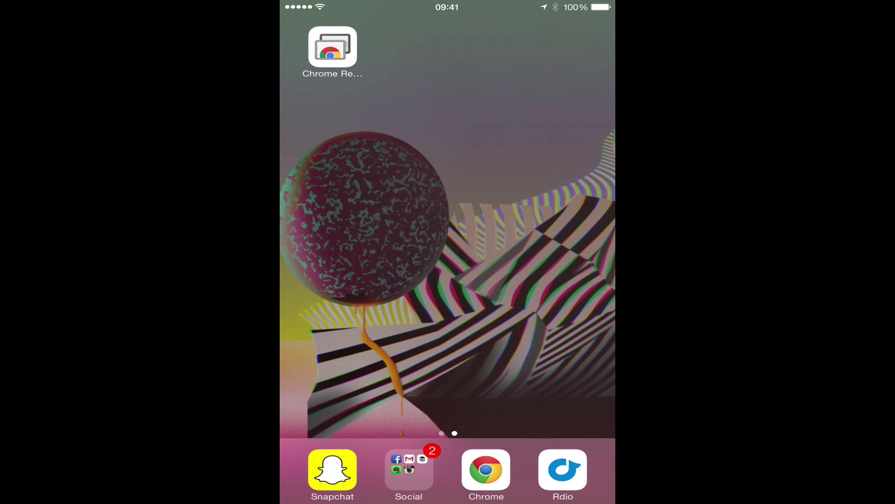
- Open the Chrome Remote Desktop app on the iPhone home screen and choose SIGN IN
left_click(332, 46)
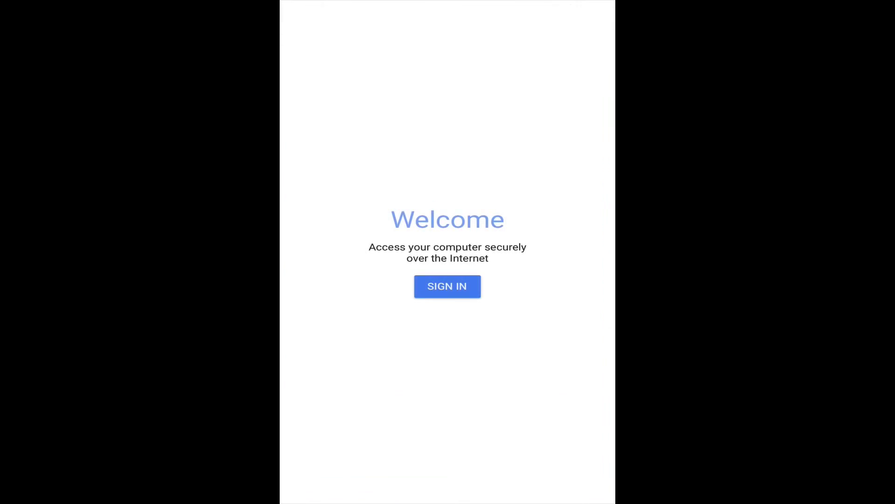
left_click(447, 286)
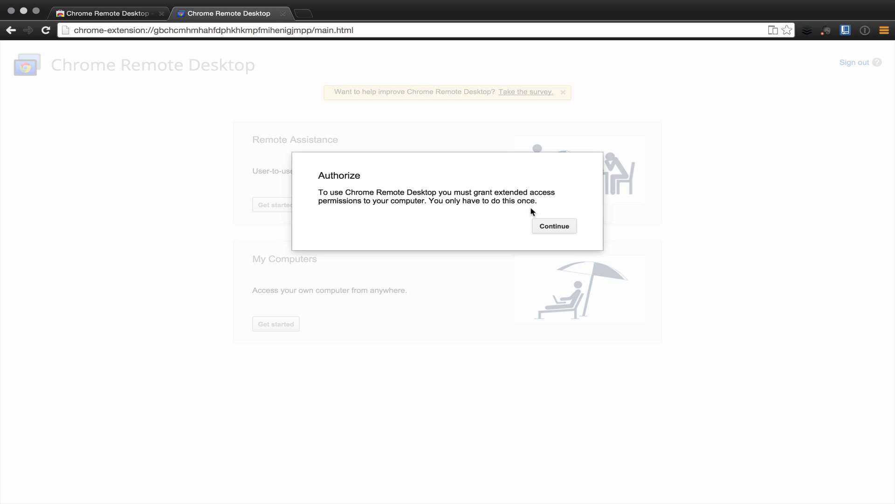
- Continue past the Authorize prompt and accept the Google account permissions
left_click(548, 232)
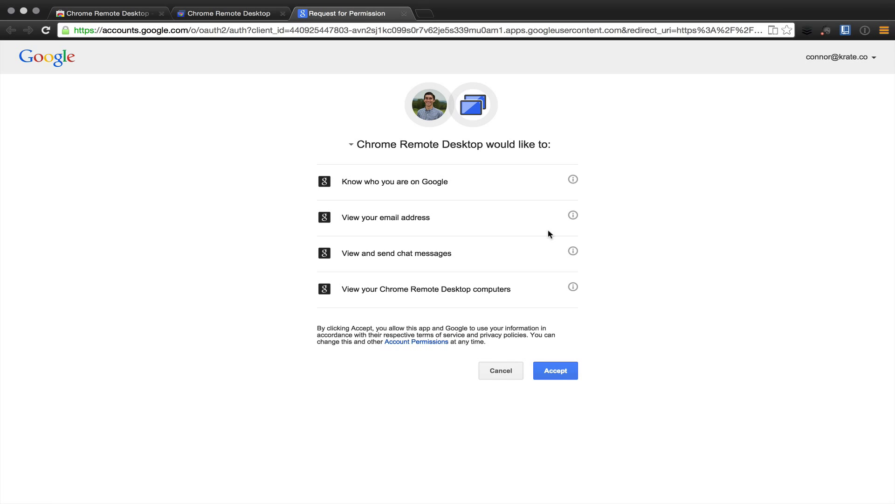
left_click(573, 375)
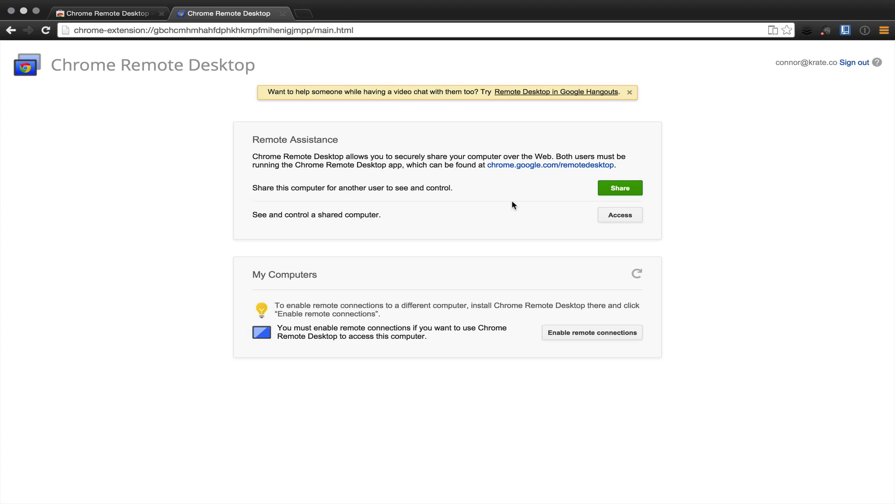
- Install the Chrome Remote Desktop Host package found via Spotlight, authorizing with the admin password
key("super+space")
type("c")
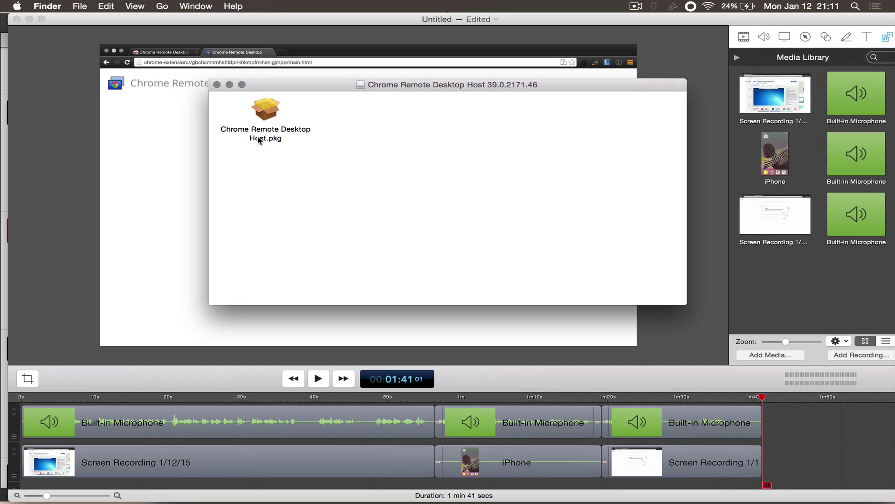
double_click(256, 132)
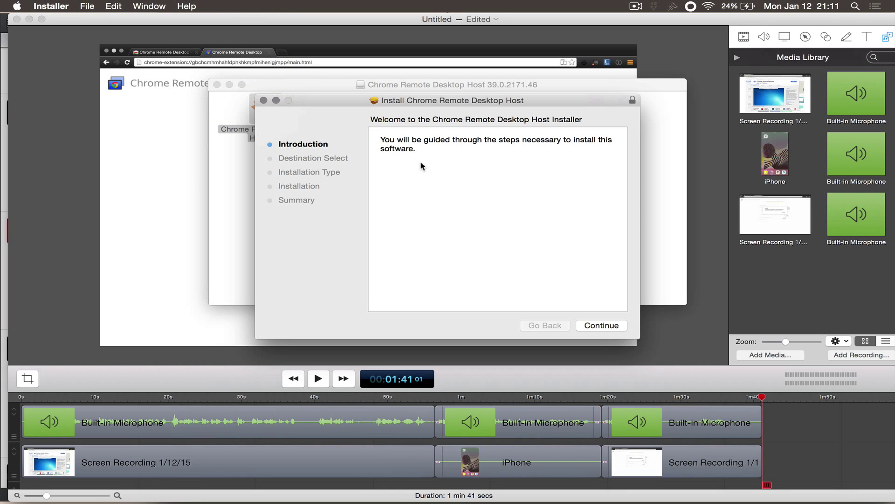
left_click(619, 329)
left_click(619, 331)
type("********")
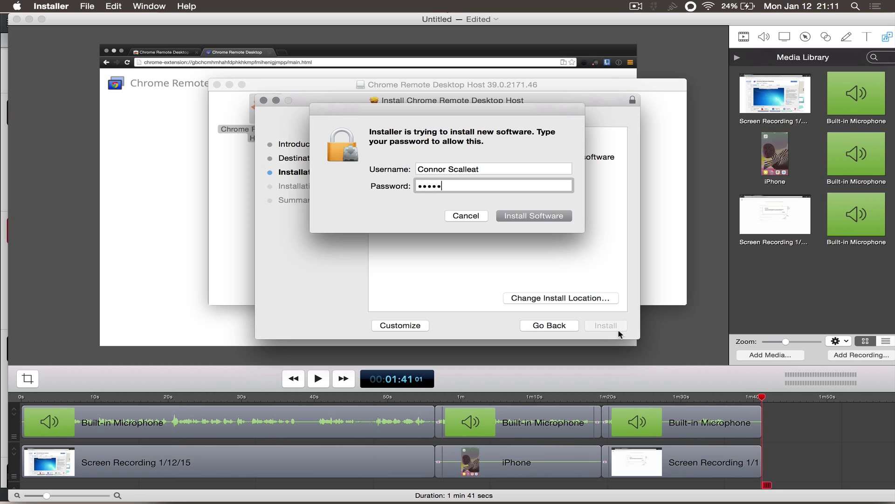
key("Return")
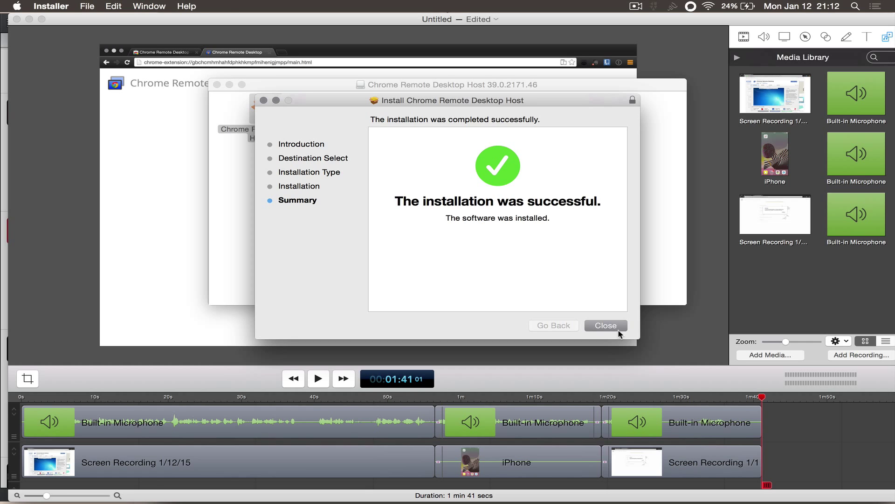
left_click(619, 328)
- Close the disk-image window and move chromeremotedesktop.dmg from Downloads to the Trash
key("super+w")
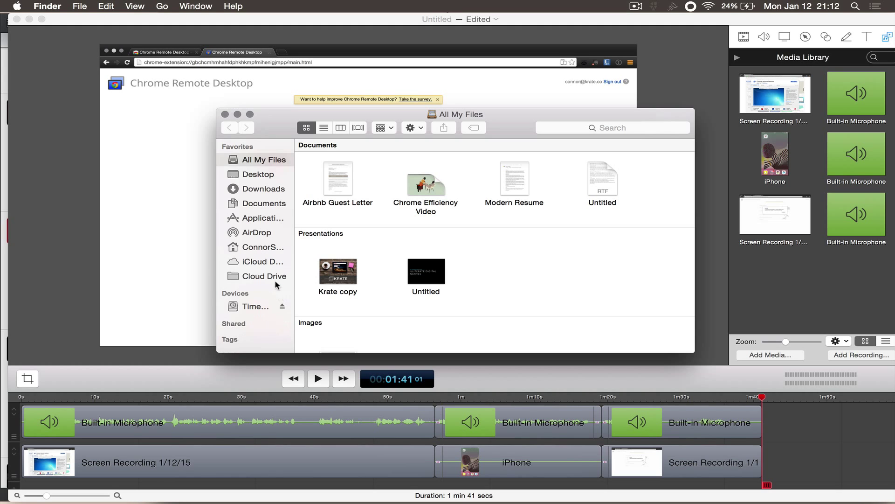
left_click(260, 189)
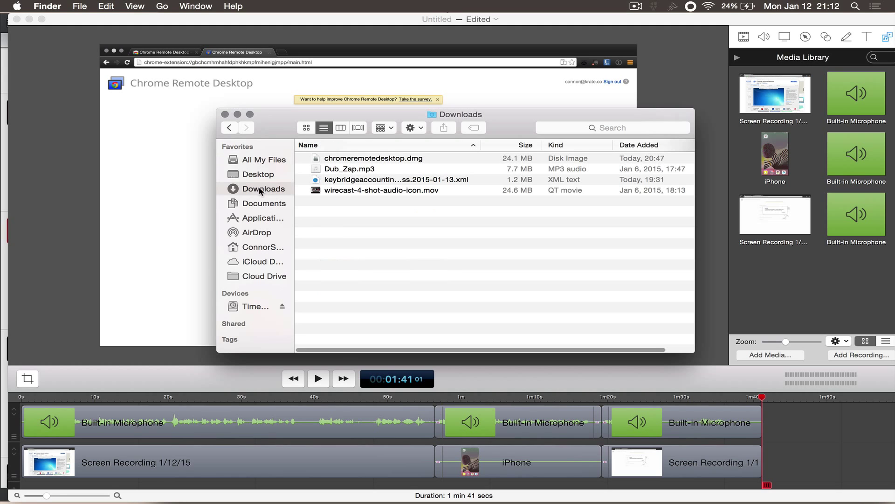
left_click(358, 159)
key("super+BackSpace")
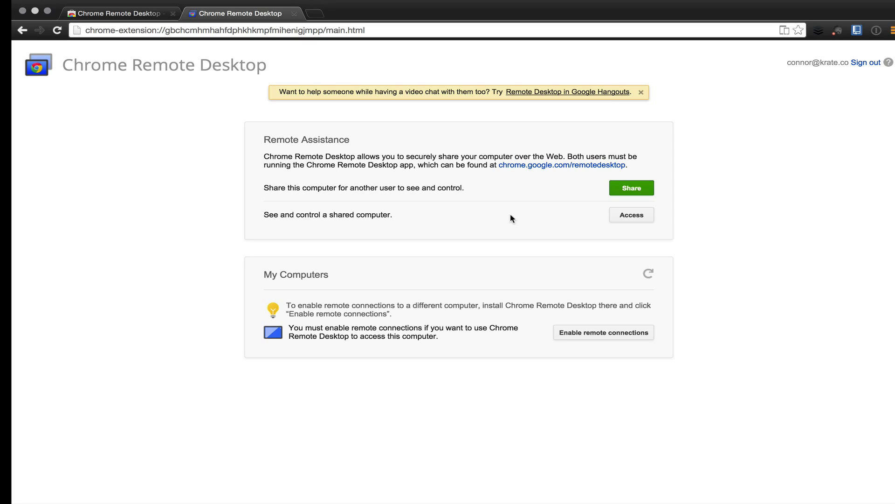
- Enable remote connections with a PIN, opting in to usage statistics and crash reports
left_click(557, 331)
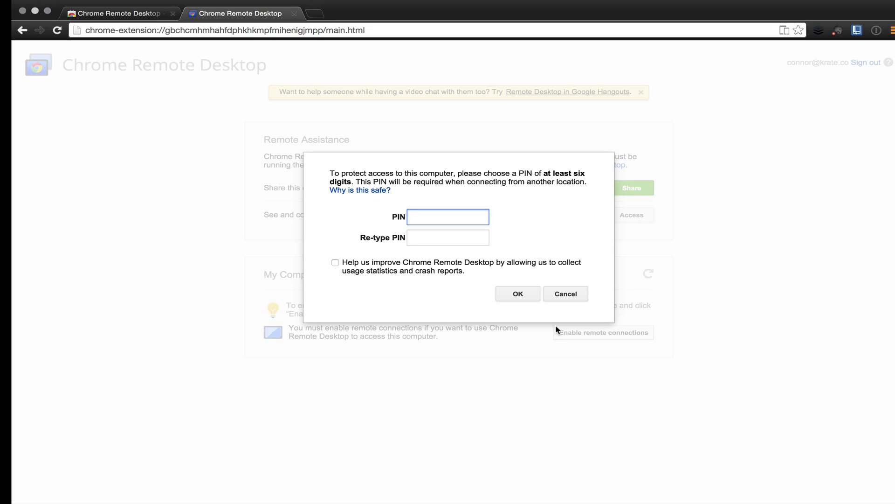
left_click(335, 262)
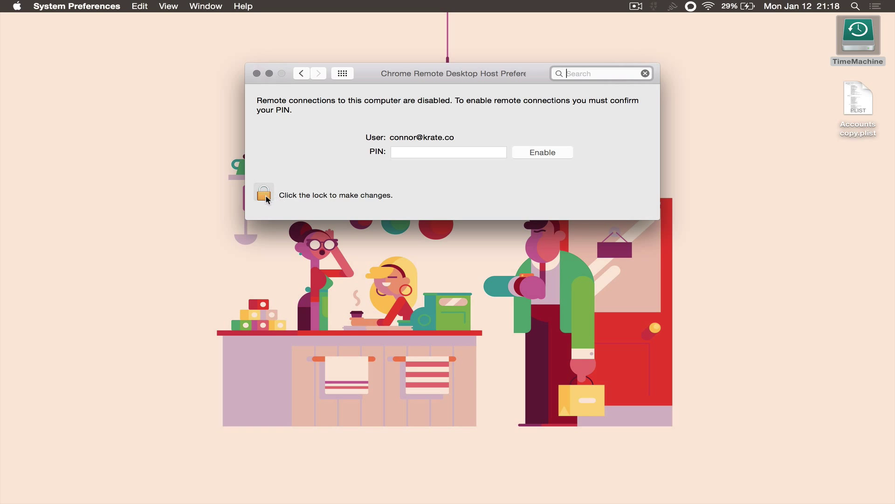
- Unlock the host preference pane with the admin password, enable remote connections, and close it
left_click(265, 196)
type("*********")
key("Return")
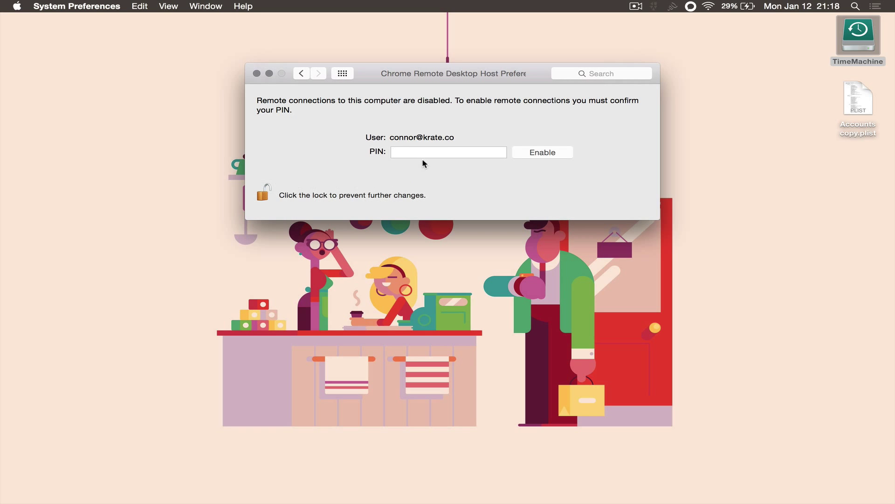
left_click(534, 157)
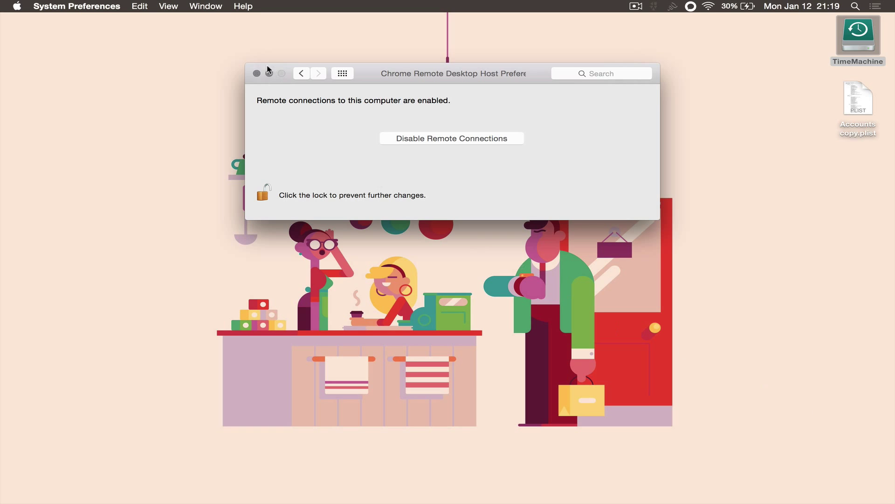
left_click(256, 73)
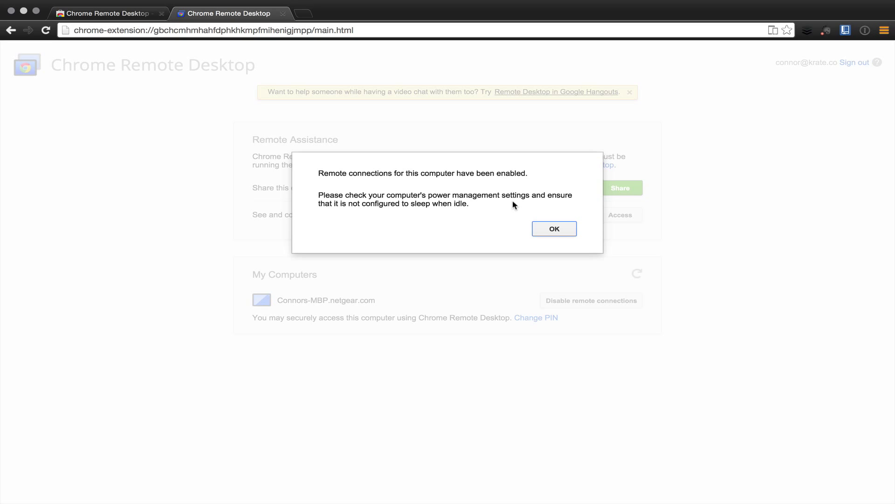
- Dismiss the enabled notice and rename the computer to the owner's Macbook Pro name
left_click(544, 229)
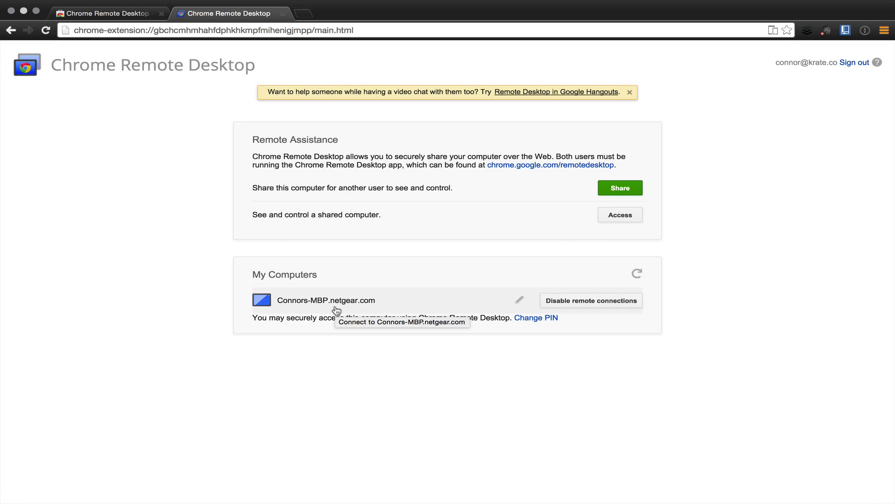
left_click(518, 301)
type("Connor's")
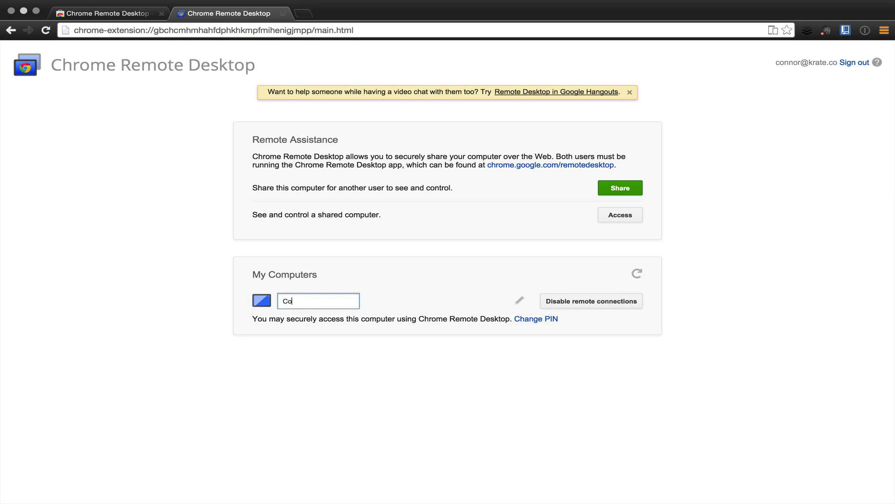
type(" Macbook Pro")
key("Return")
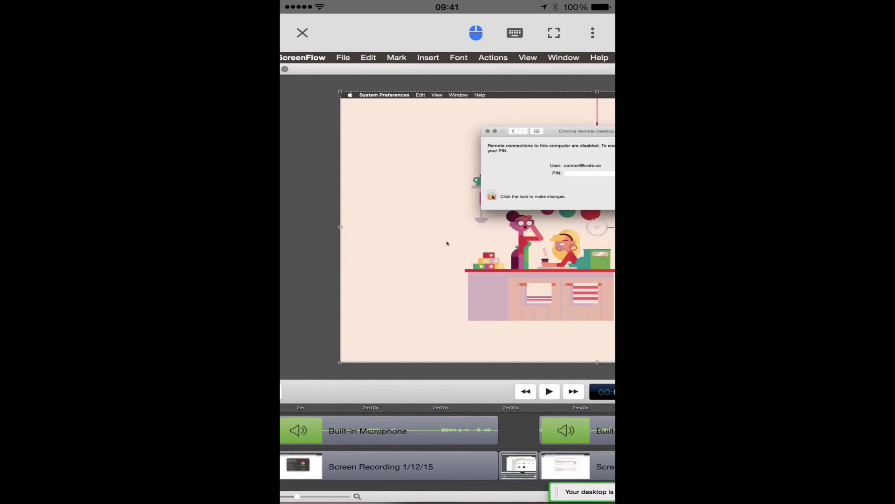
- Pan to the preferences window, toggle mouse mode off and on, try the keyboard, full screen and ⋮ menu
left_click_drag(560, 186, 446, 100)
left_click(475, 33)
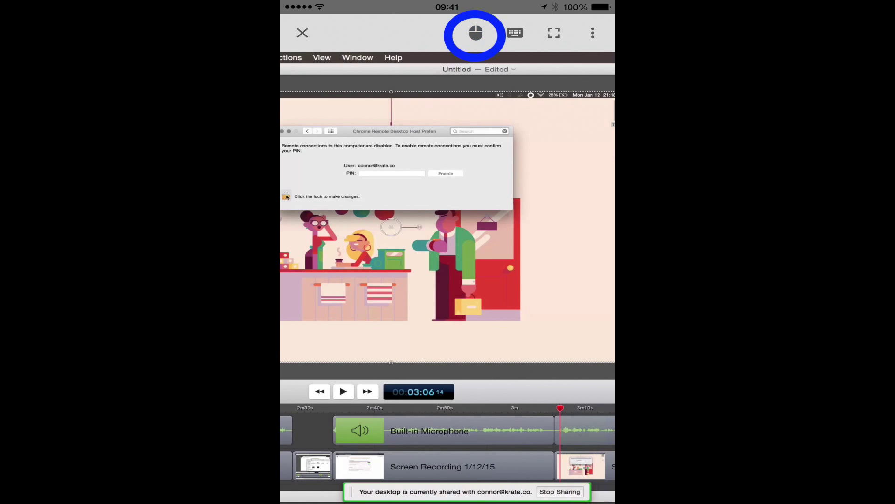
left_click(476, 32)
left_click(515, 32)
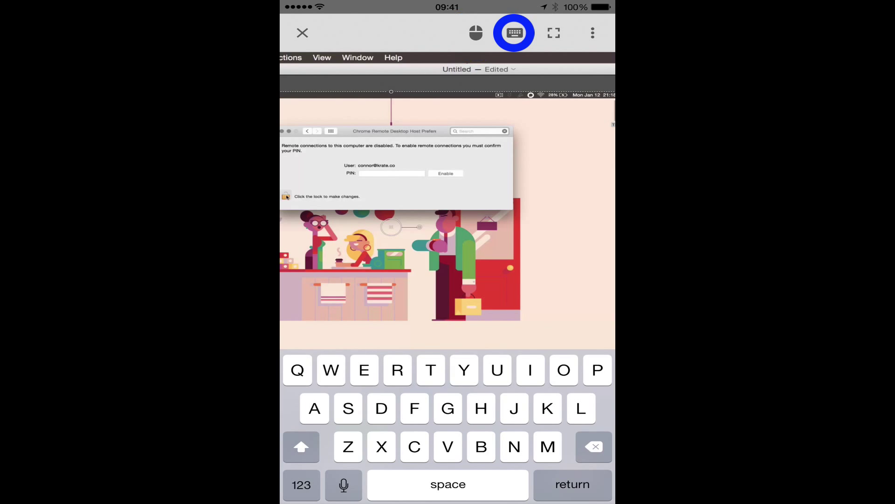
left_click(515, 33)
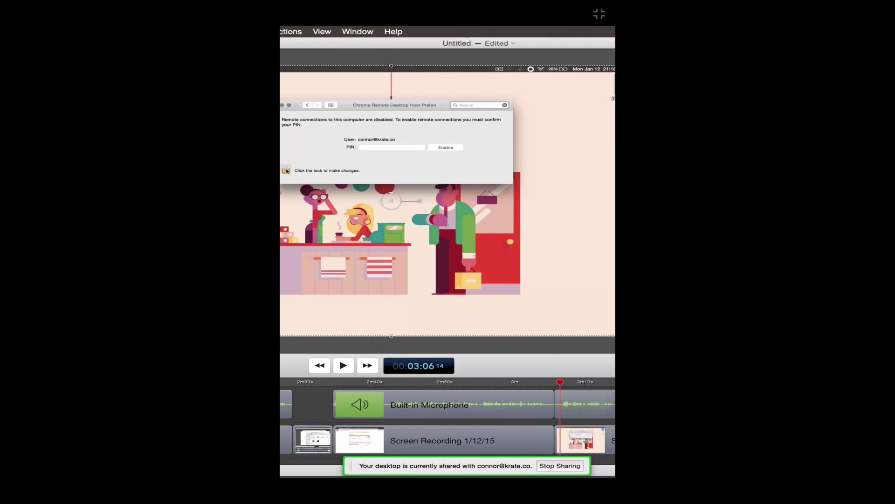
left_click(554, 33)
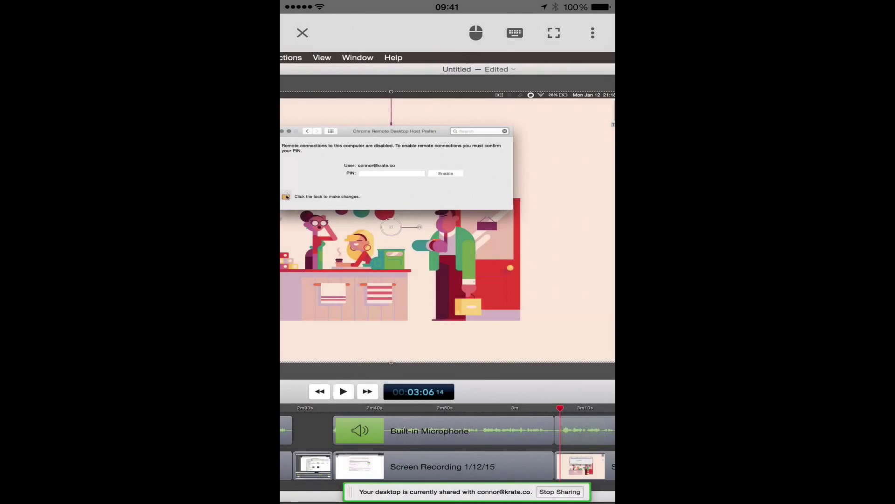
- Disconnect from the Mac using the X on the remote desktop toolbar
left_click(303, 33)
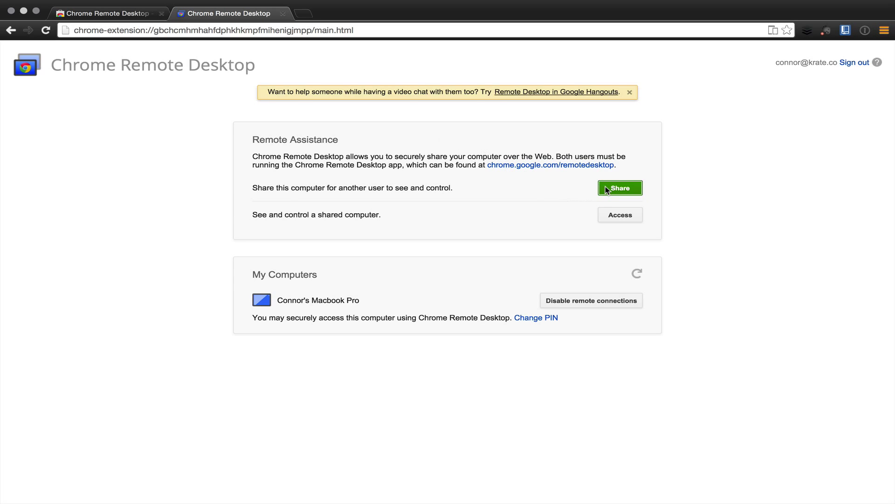
- Share this computer through Remote Assistance so an access code is generated for the helper
left_click(606, 188)
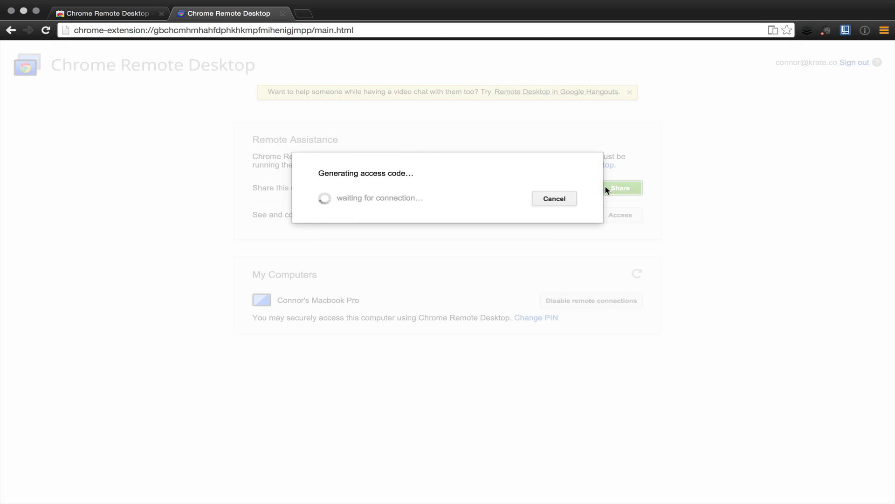